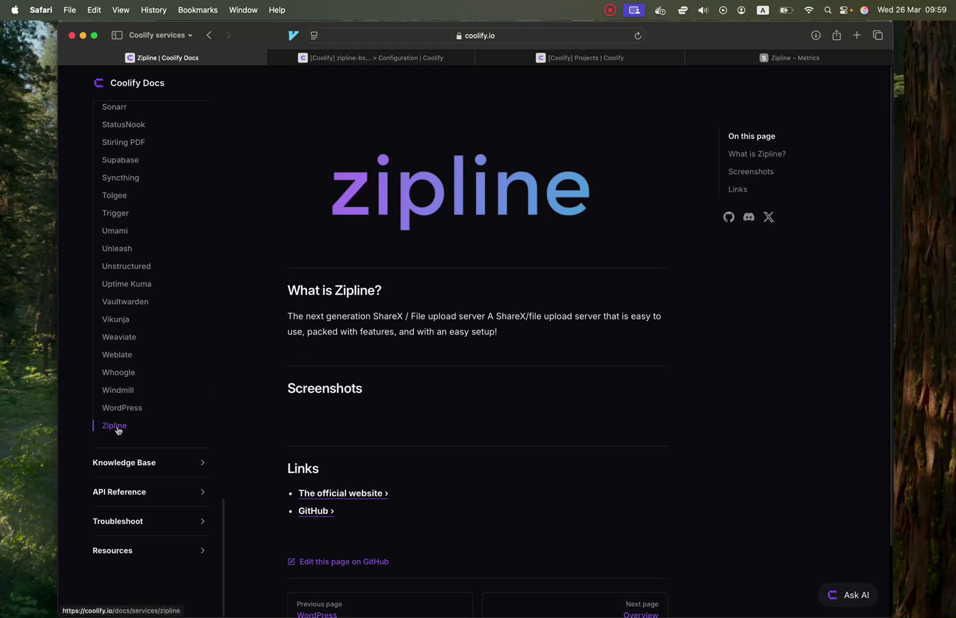
pyautogui.scroll(1, 142, 350)
pyautogui.scroll(-3, 142, 345)
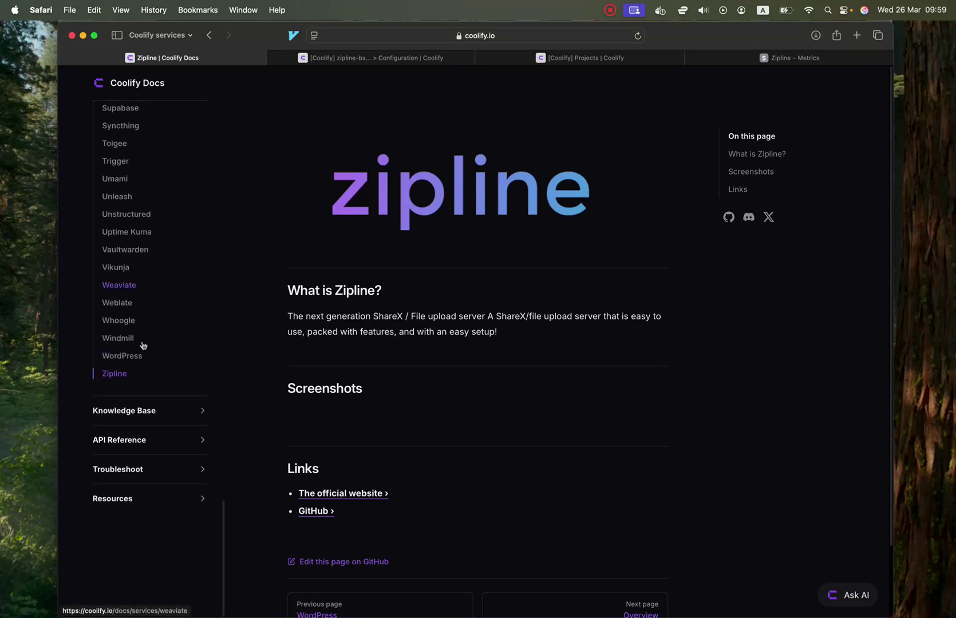
pyautogui.scroll(3, 165, 373)
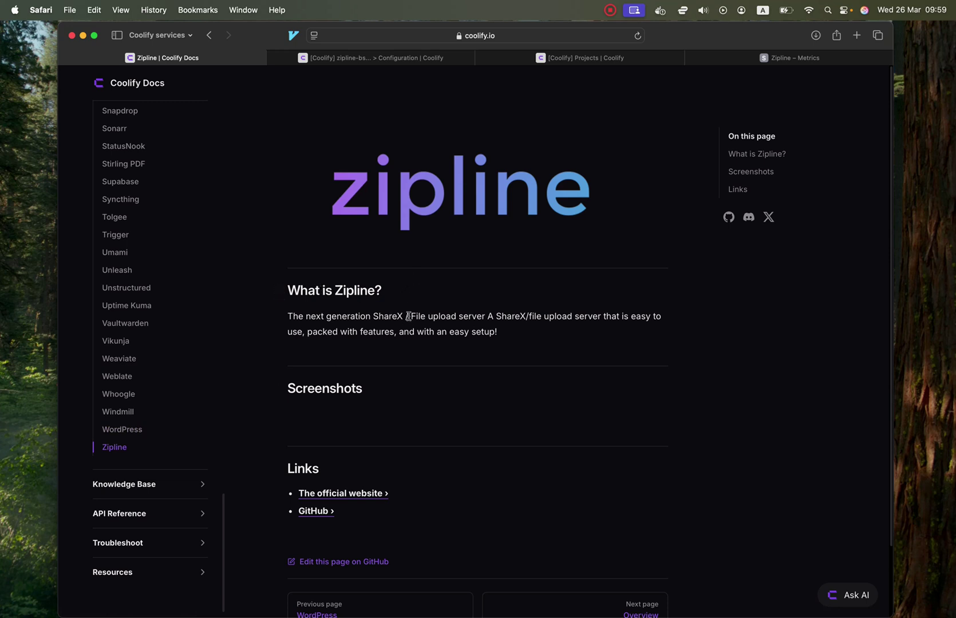
# Tour Zipline's Files, Folders, URLs, Users and Server Settings pages, then close its tab.
pyautogui.moveTo(411, 316); pyautogui.dragTo(501, 318)
pyautogui.click(568, 324)
pyautogui.click(743, 60)
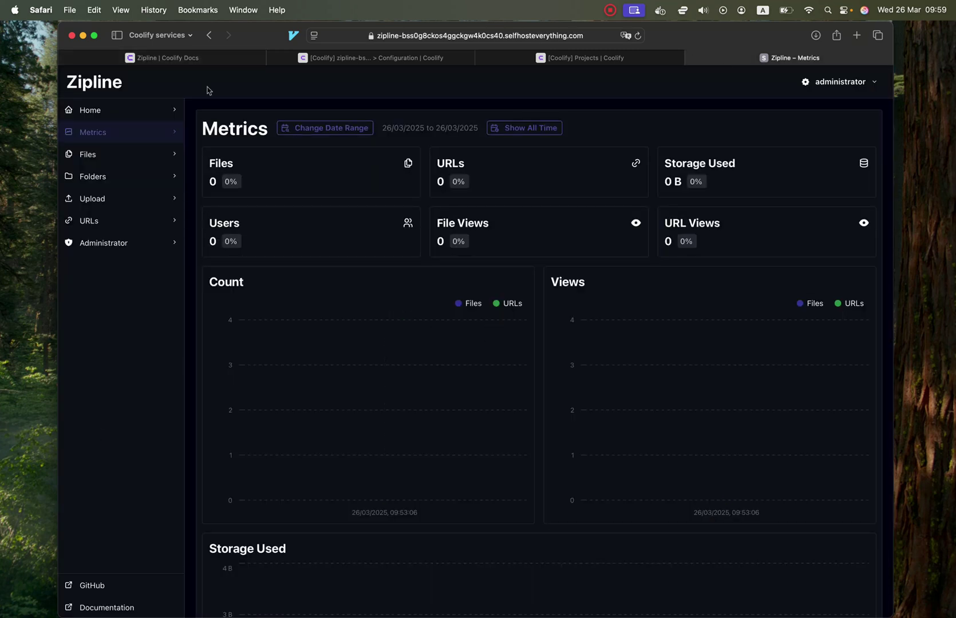
pyautogui.moveTo(340, 367)
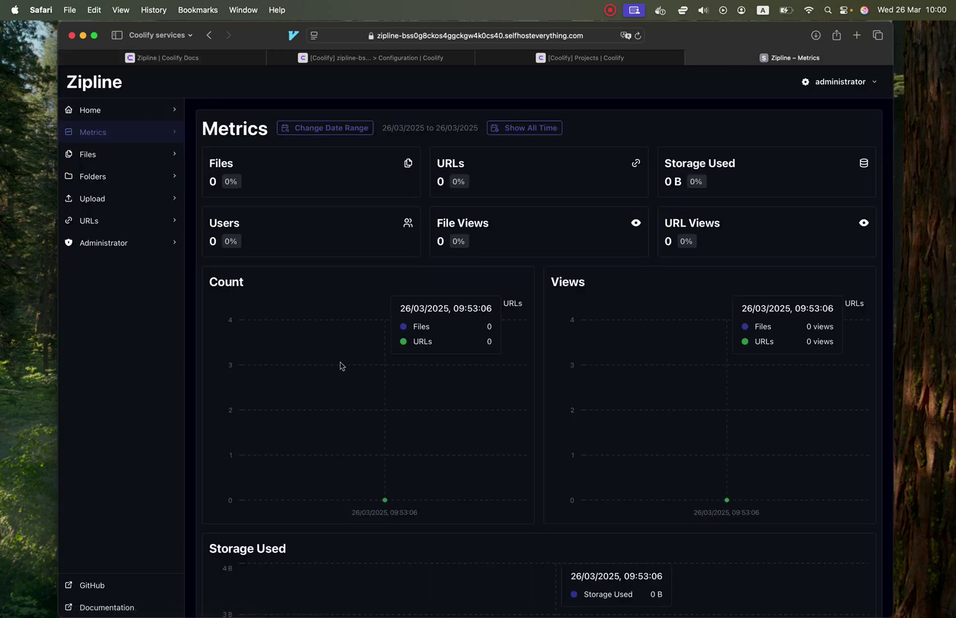
pyautogui.click(133, 159)
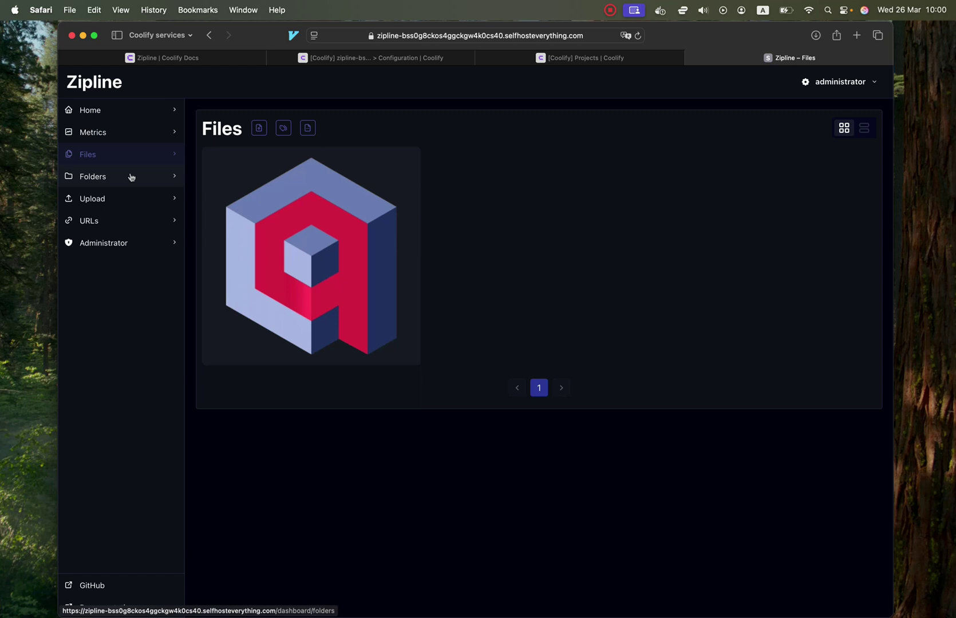
pyautogui.click(131, 177)
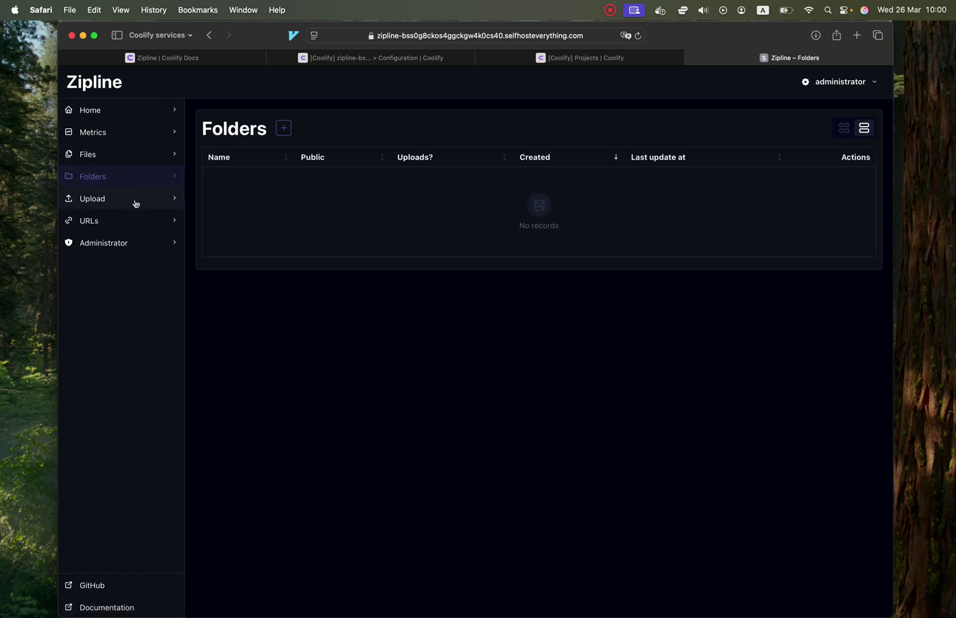
pyautogui.click(131, 219)
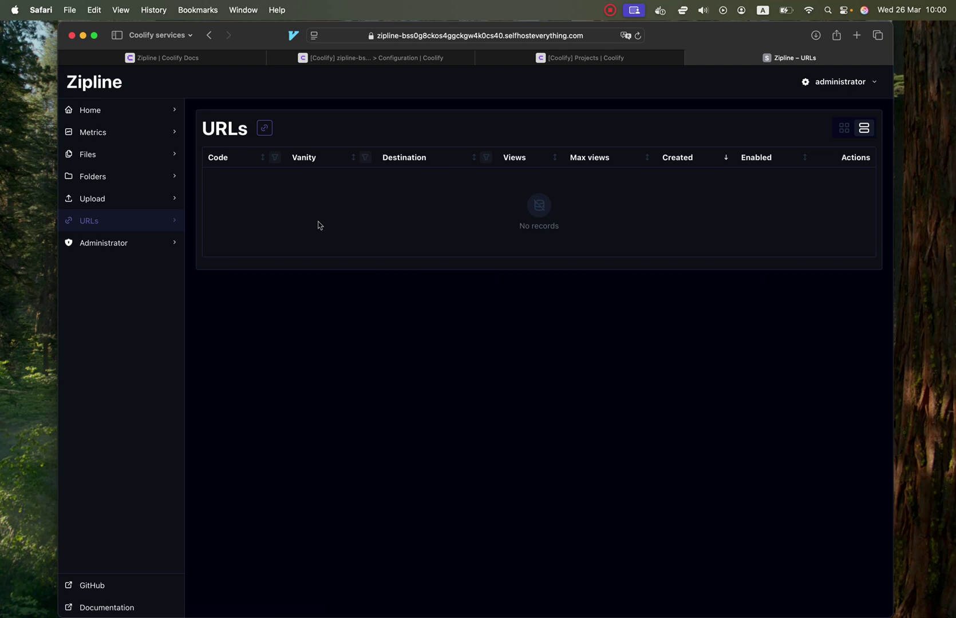
pyautogui.click(131, 243)
pyautogui.click(133, 290)
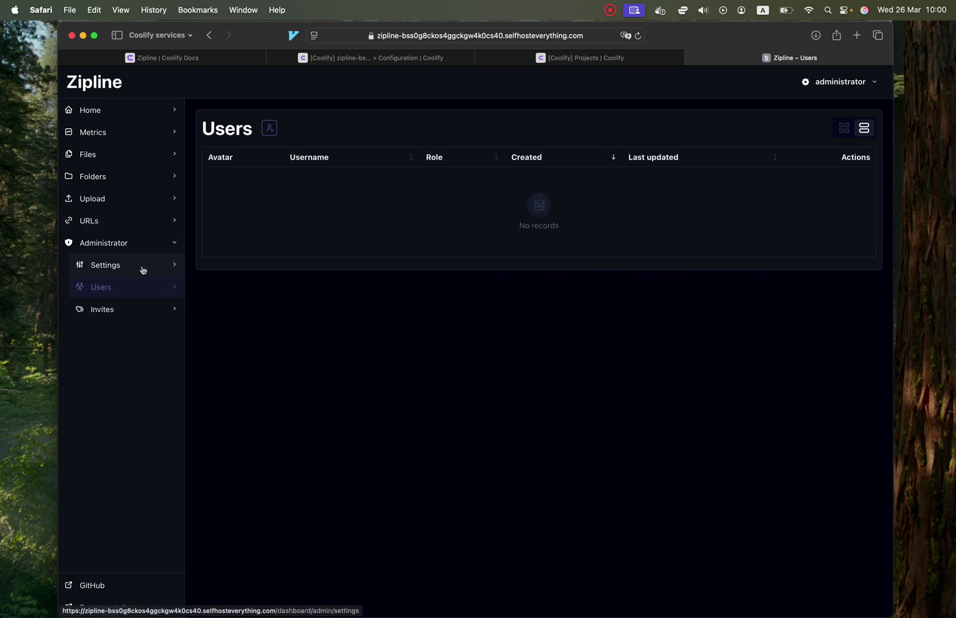
pyautogui.click(142, 269)
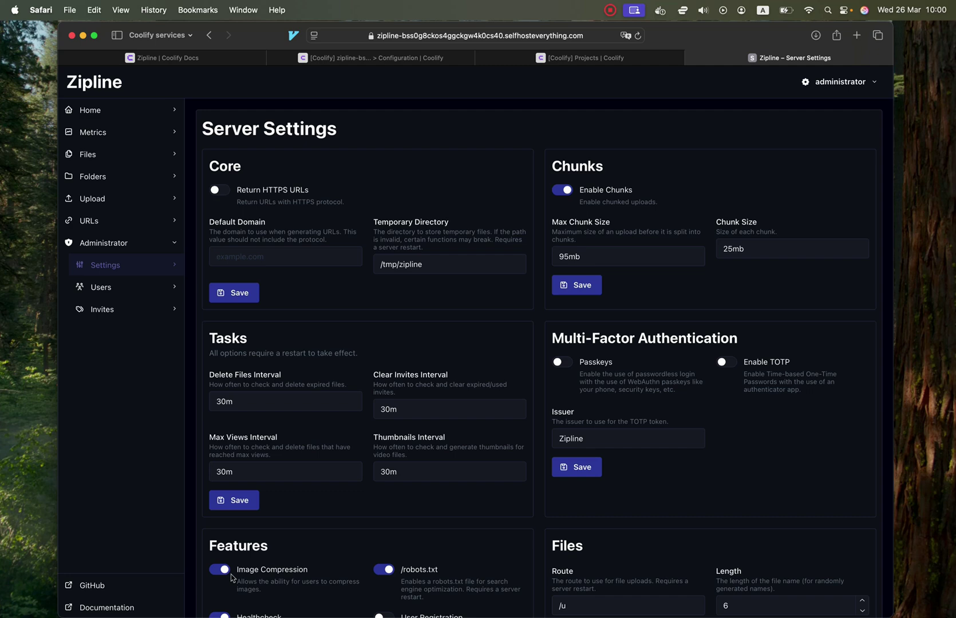
pyautogui.scroll(-2, 447, 369)
pyautogui.scroll(-10, 447, 370)
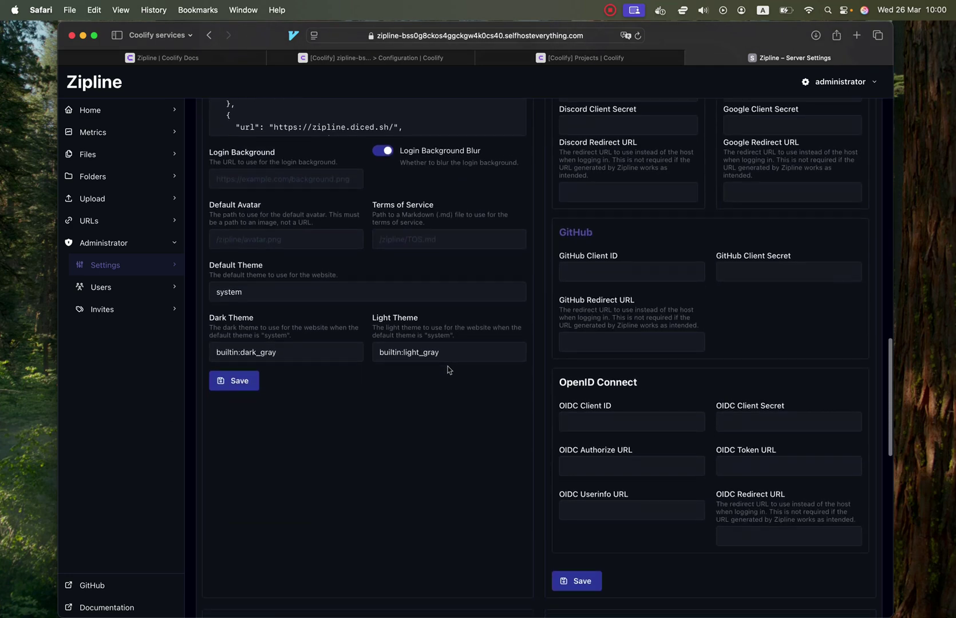
pyautogui.scroll(15, 478, 322)
pyautogui.press('super+w')
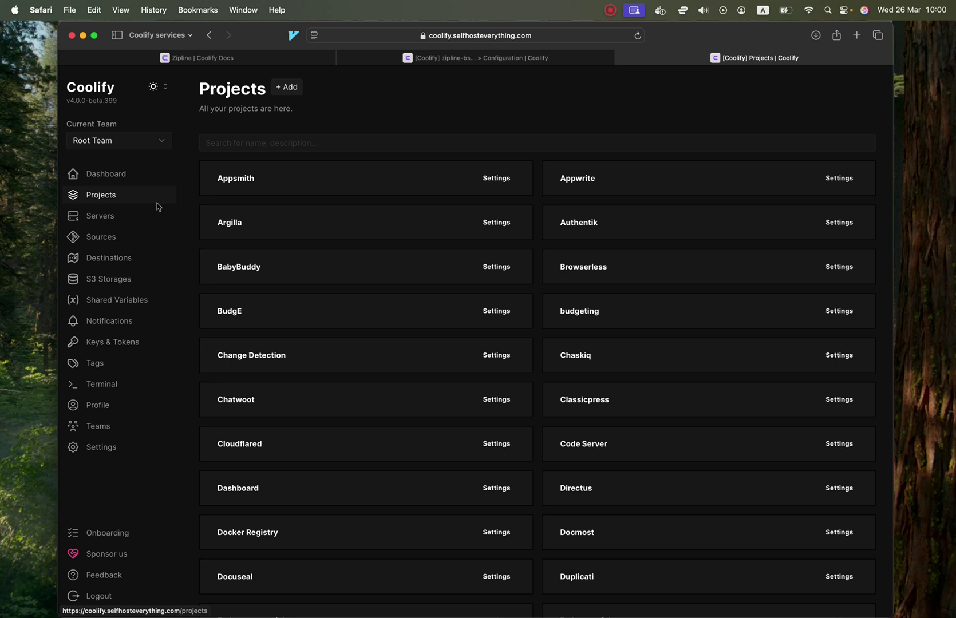
# Create a new Coolify project named 'Zipline tutorial'.
pyautogui.click(287, 87)
pyautogui.click(441, 313)
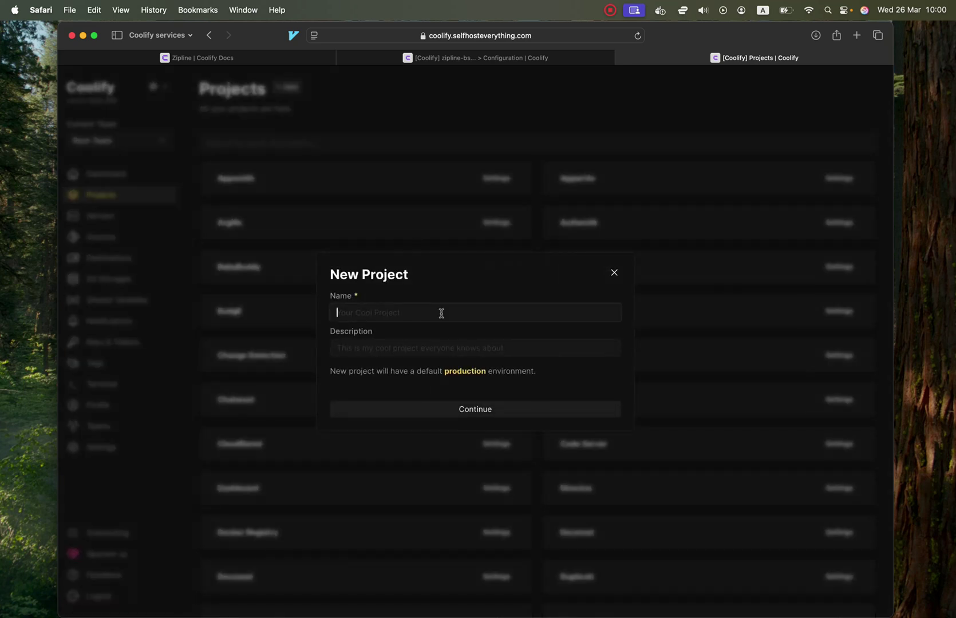
pyautogui.write('Zipline t')
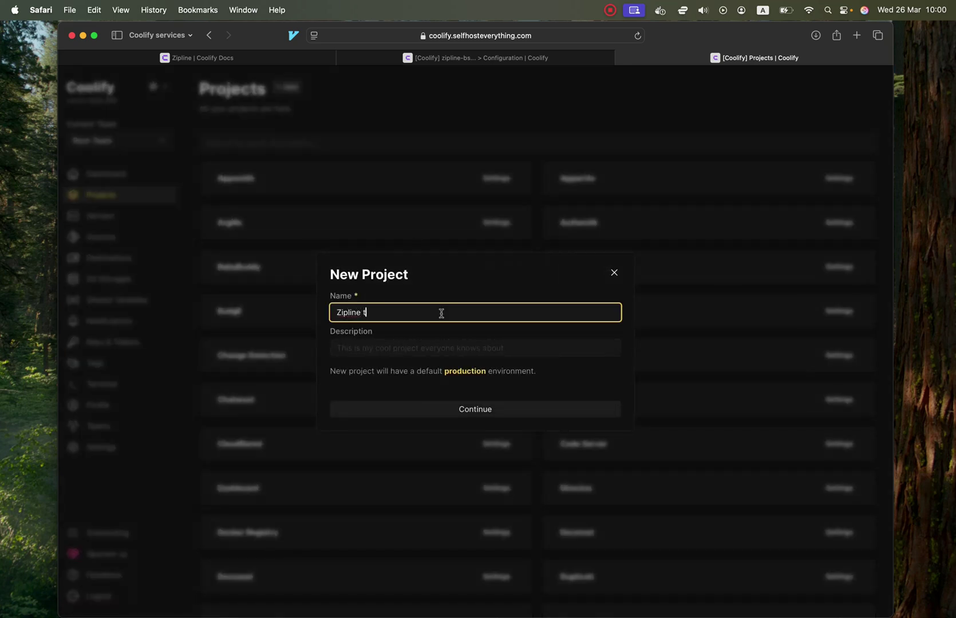
pyautogui.write('al.')
pyautogui.press('Return')
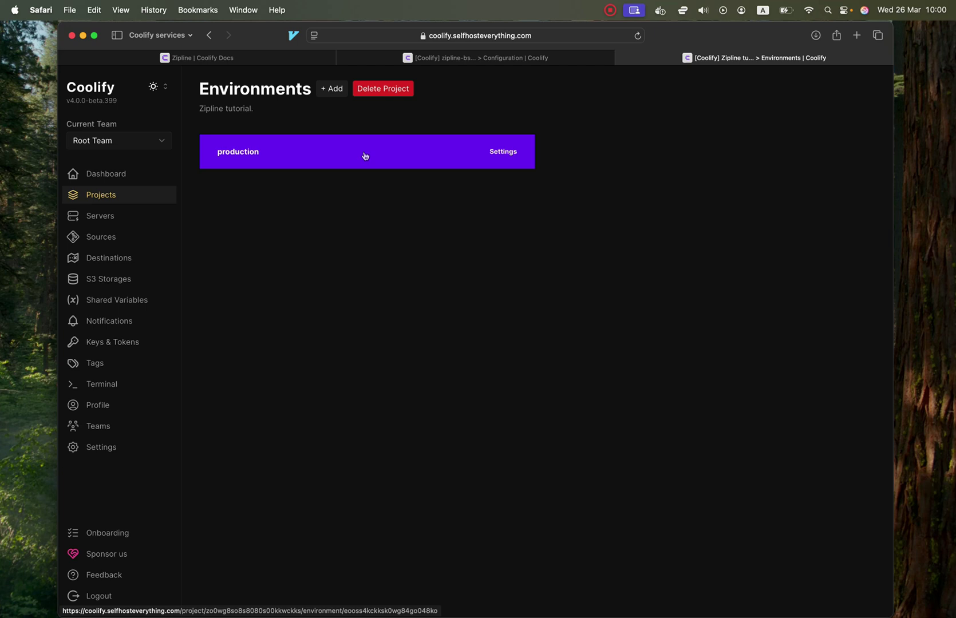
# In the production environment, add a new resource by searching for and picking the Zipline service.
pyautogui.click(359, 166)
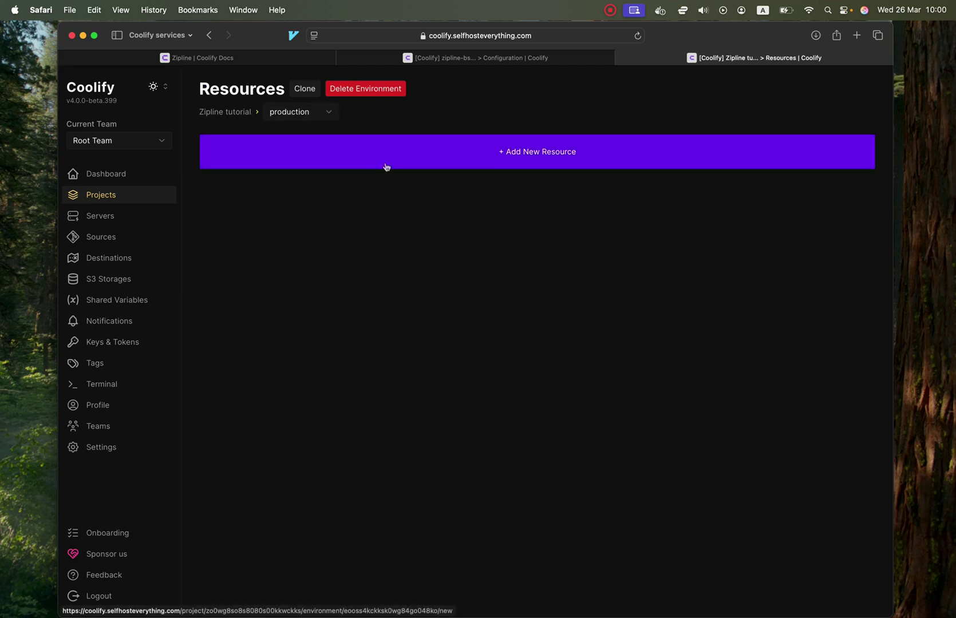
pyautogui.click(512, 160)
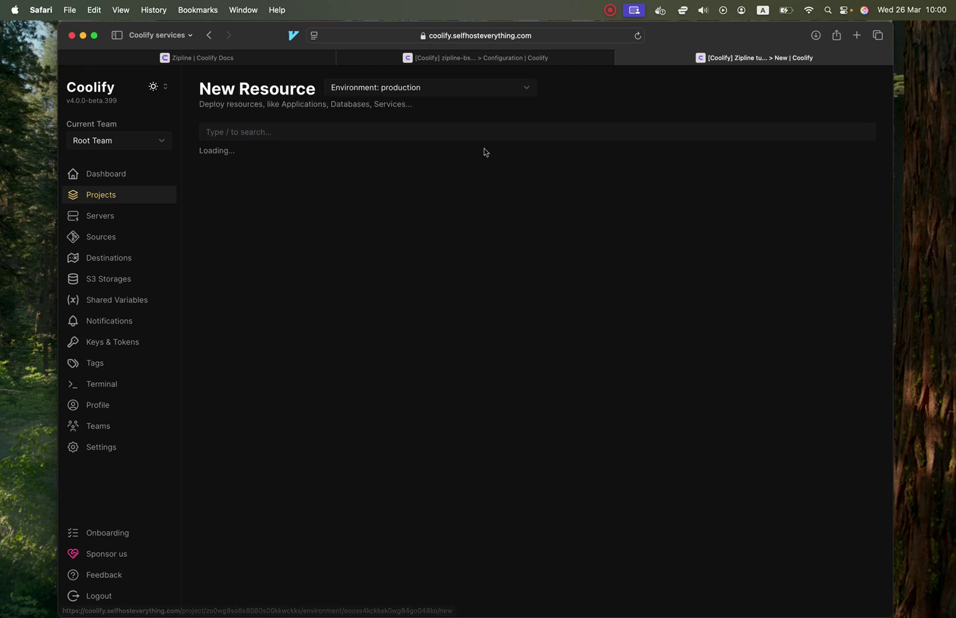
pyautogui.click(376, 137)
pyautogui.write('zipline')
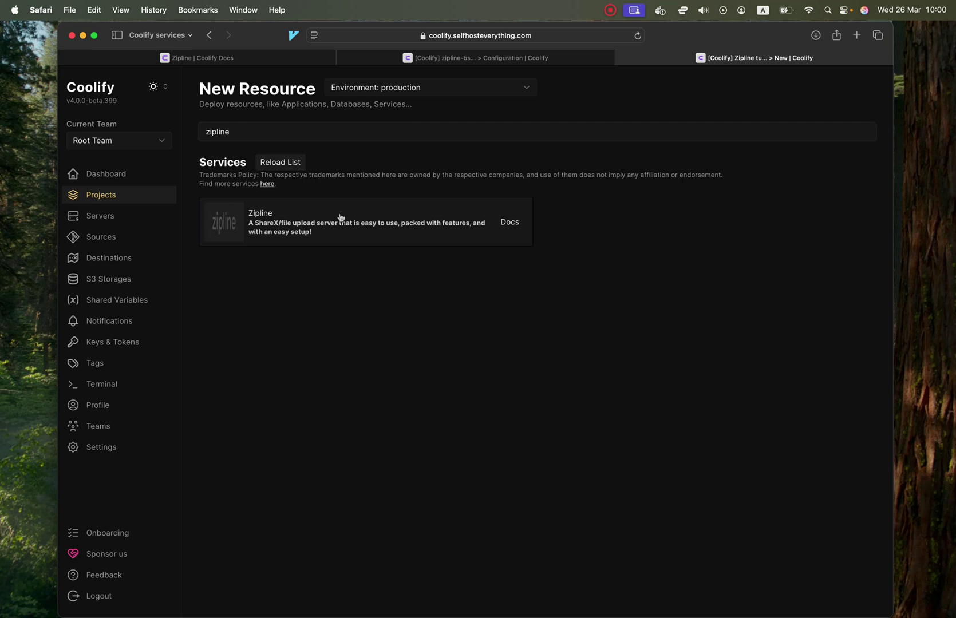
pyautogui.click(434, 218)
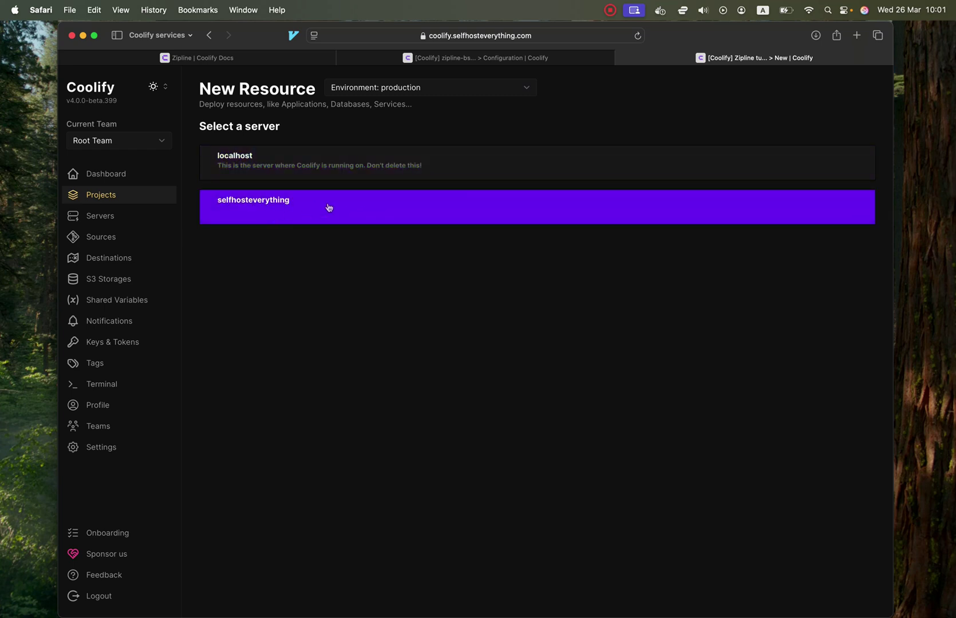
# Place the Zipline service on the selfhosteverything server.
pyautogui.click(480, 217)
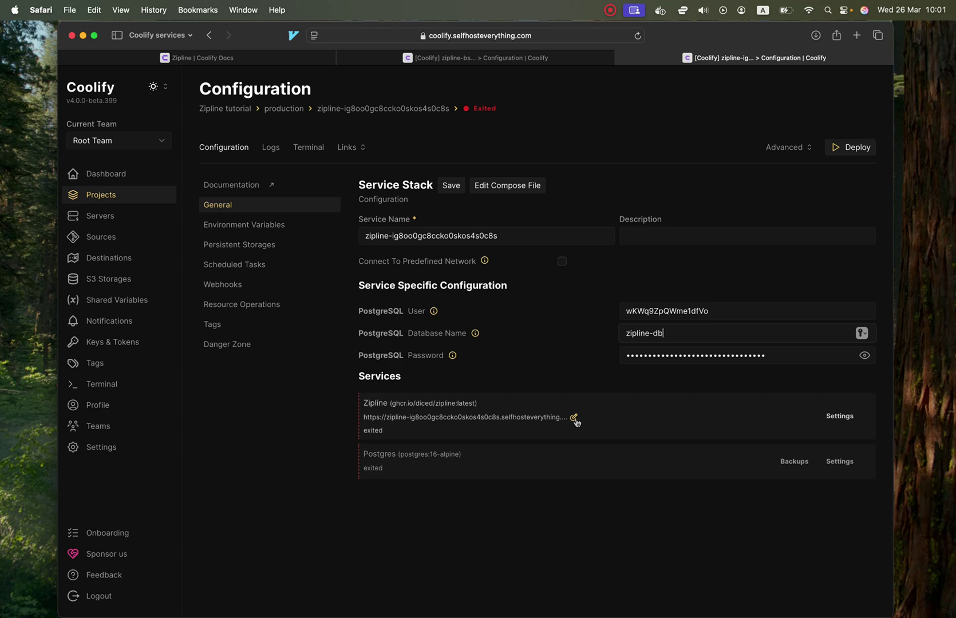
pyautogui.click(575, 419)
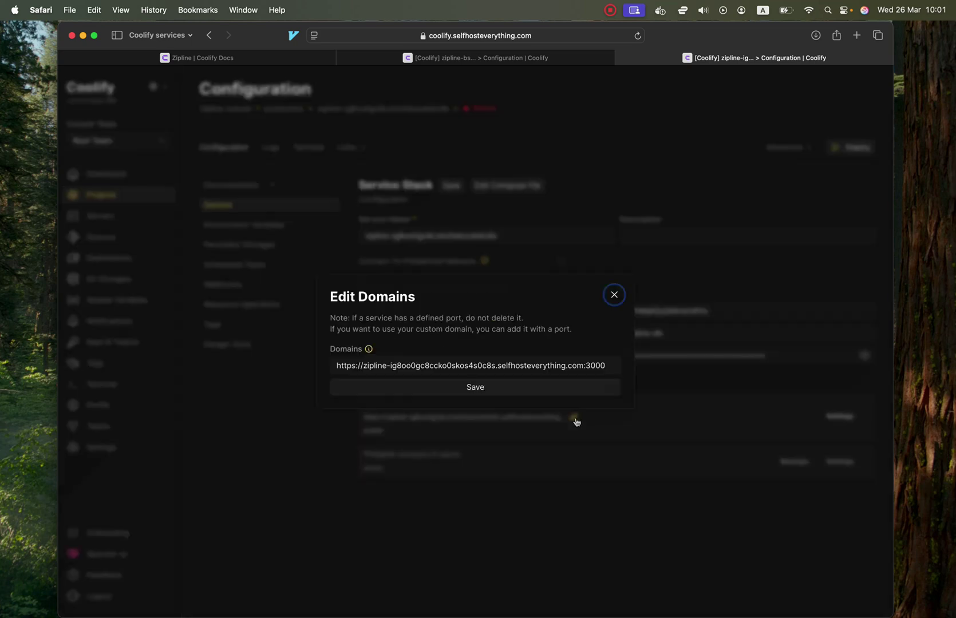
pyautogui.click(614, 296)
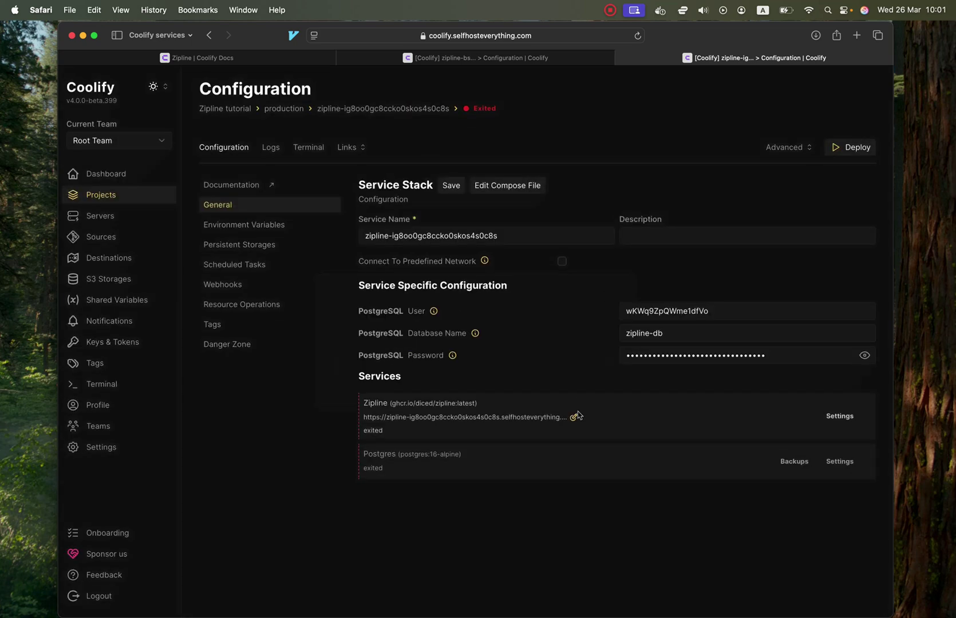
pyautogui.click(574, 417)
pyautogui.moveTo(496, 366); pyautogui.dragTo(406, 365)
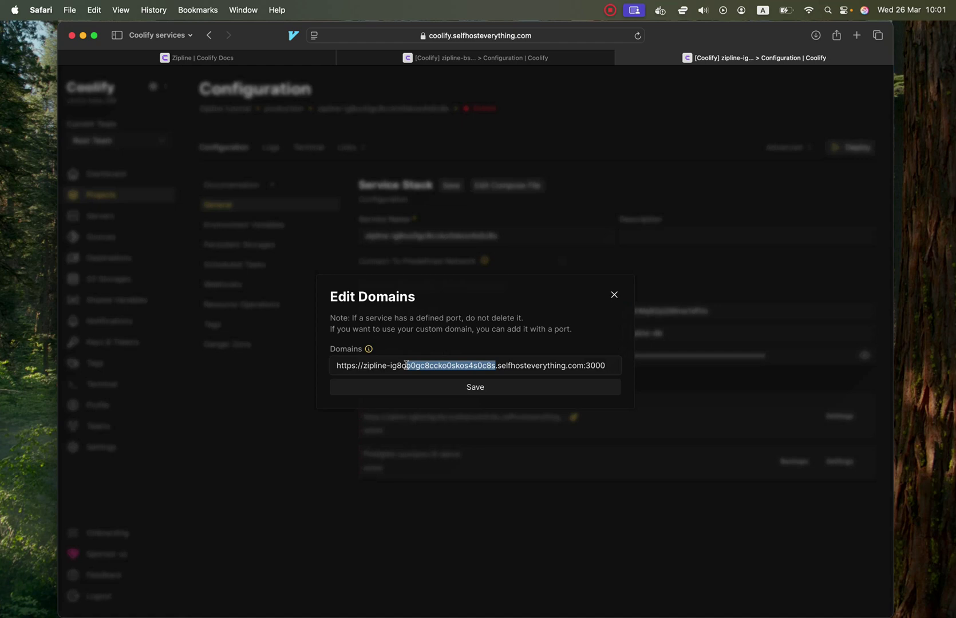
pyautogui.press('BackSpace')
pyautogui.press('BackSpace')
pyautogui.press('BackSpace')
pyautogui.press('BackSpace')
pyautogui.press('BackSpace')
pyautogui.press('BackSpace')
pyautogui.click(474, 387)
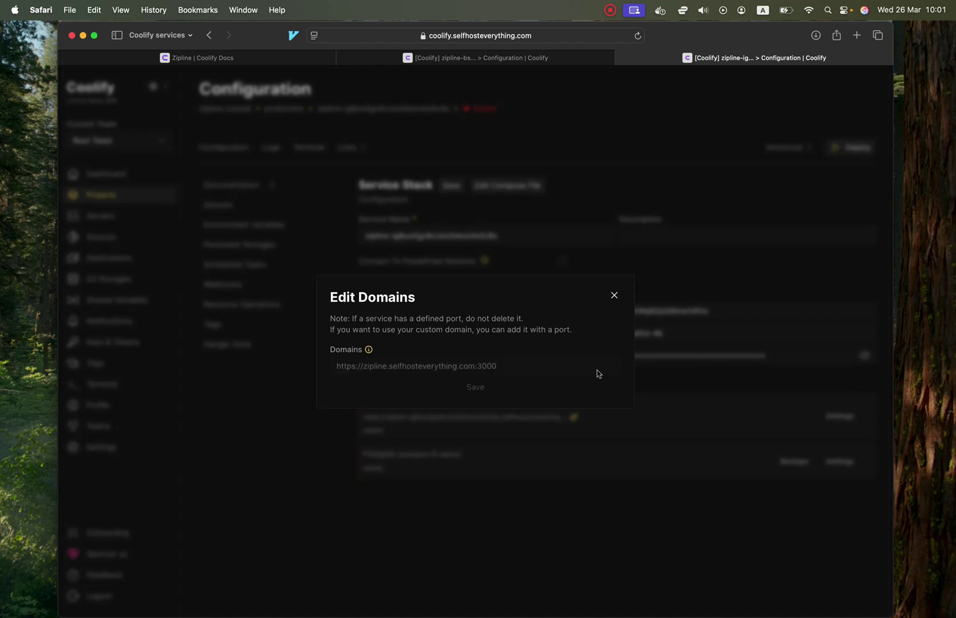
pyautogui.click(614, 296)
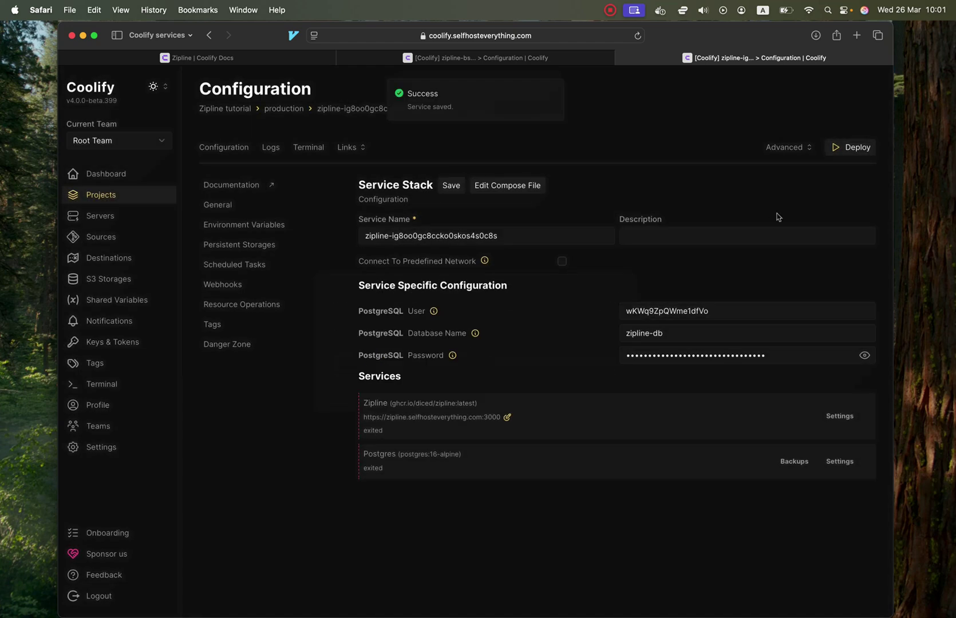
# Deploy the Zipline stack and close the startup log panel.
pyautogui.click(552, 98)
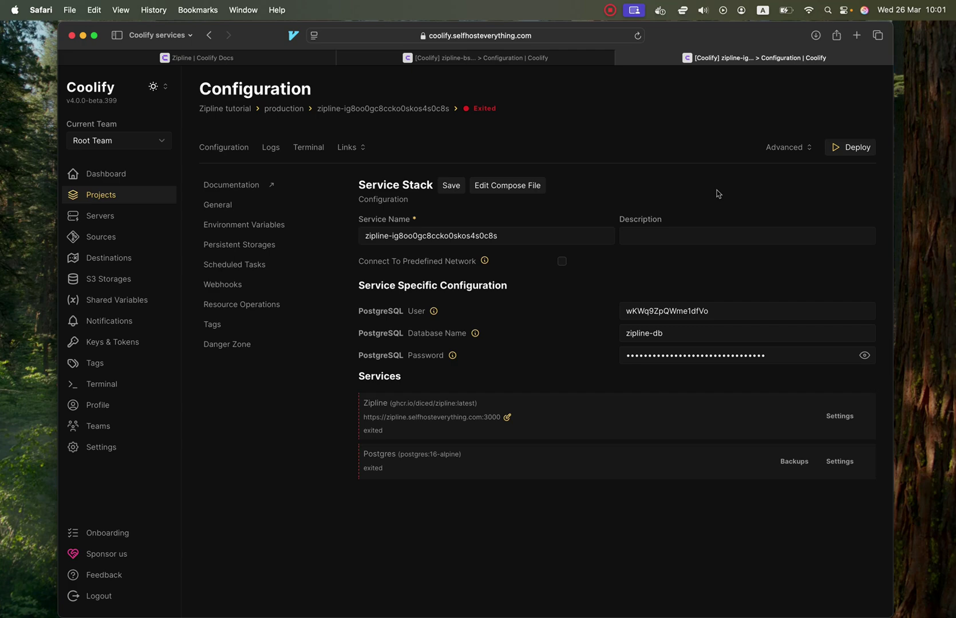
pyautogui.click(842, 148)
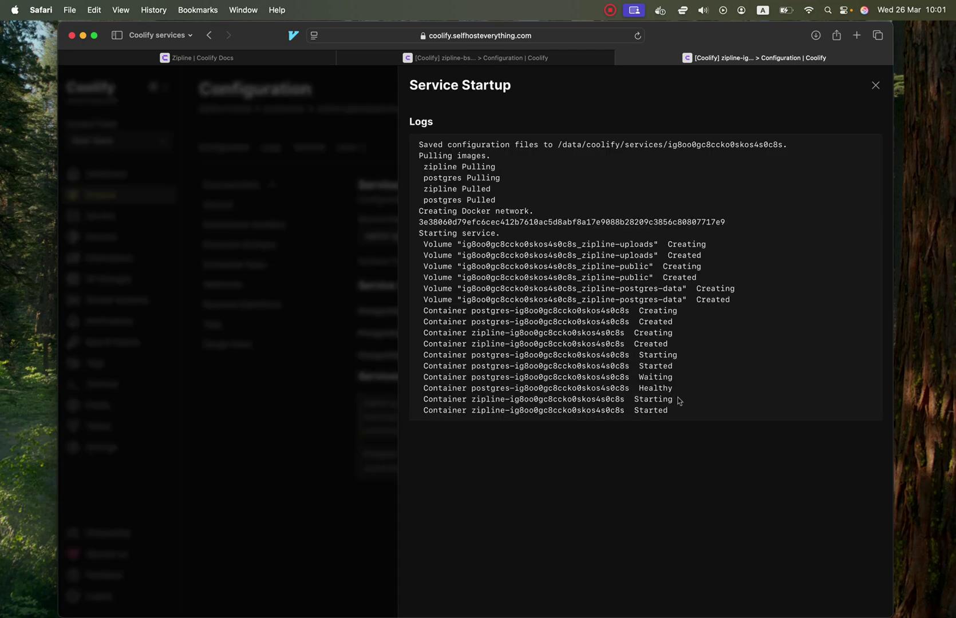
pyautogui.click(876, 84)
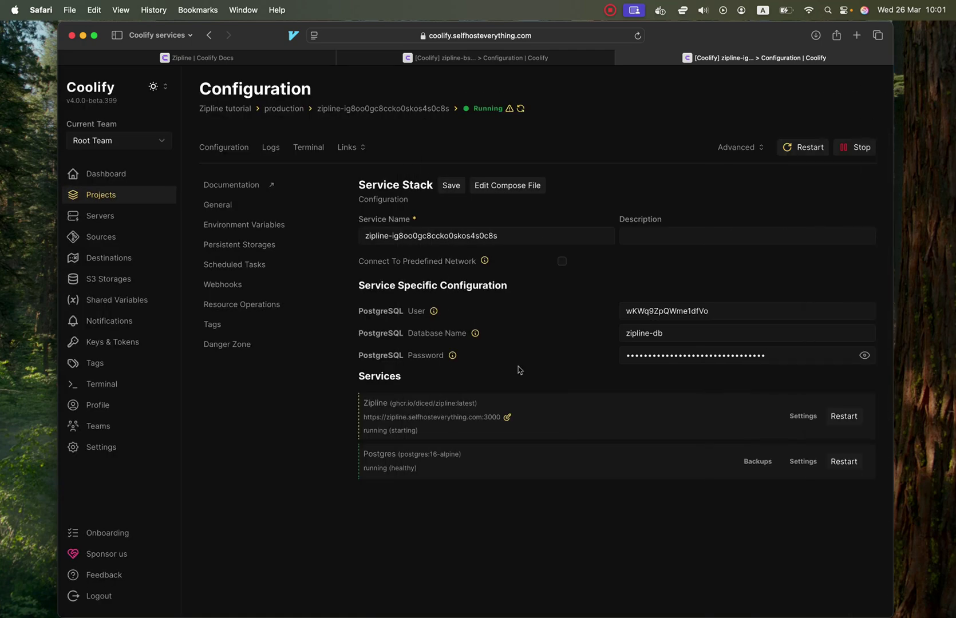
# Load the Zipline address, without its port, in a new browser tab.
pyautogui.moveTo(364, 418); pyautogui.dragTo(499, 418)
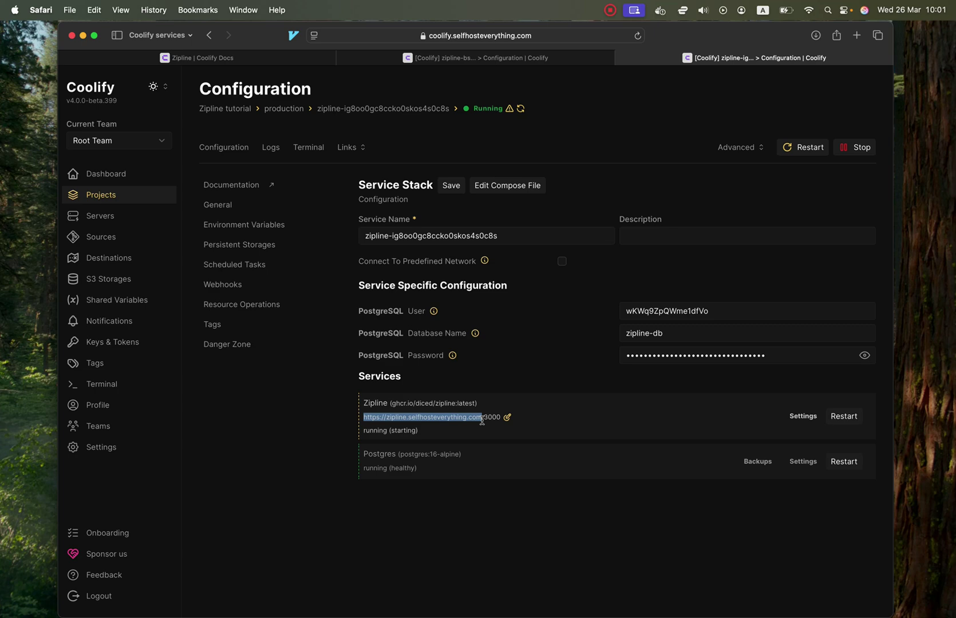
pyautogui.click(365, 419)
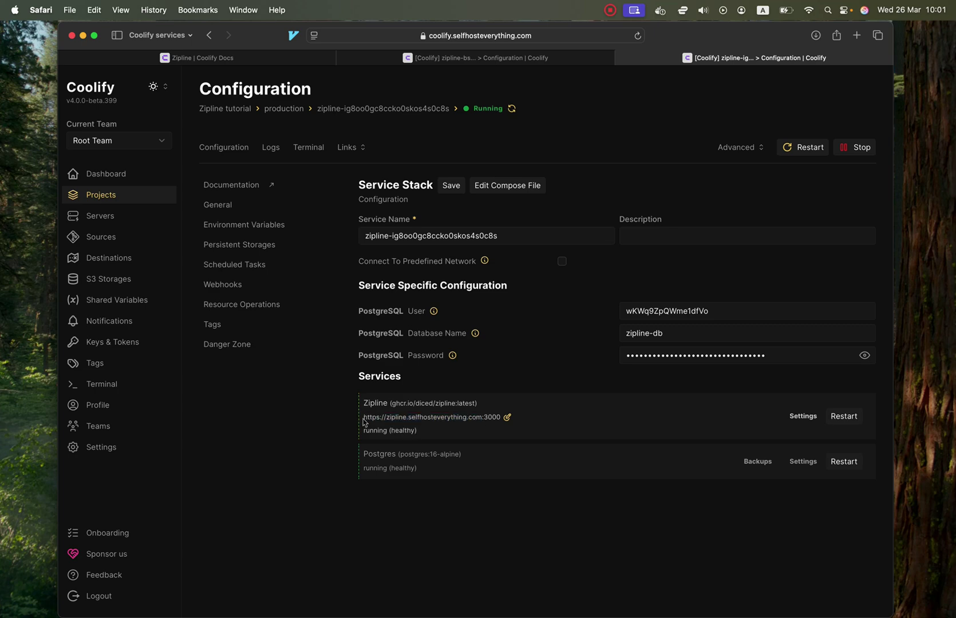
pyautogui.moveTo(364, 419); pyautogui.dragTo(480, 419)
pyautogui.press('super+c')
pyautogui.press('super+t')
pyautogui.press('super+v')
pyautogui.press('Return')
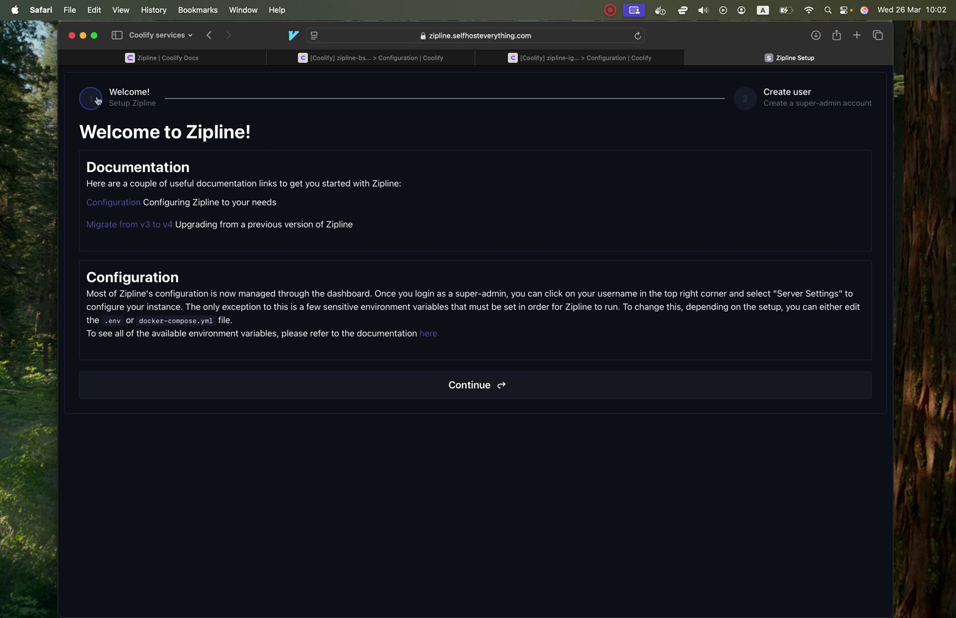
# Create the super-admin account with username admin and finish Zipline's setup wizard.
pyautogui.click(482, 388)
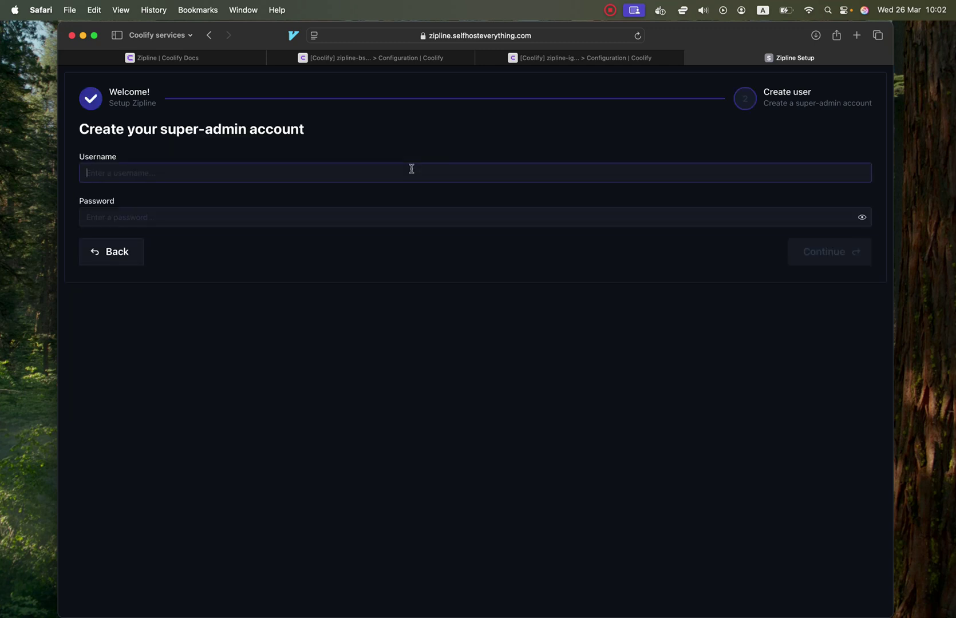
pyautogui.write('admin')
pyautogui.press('Tab')
pyautogui.click(826, 252)
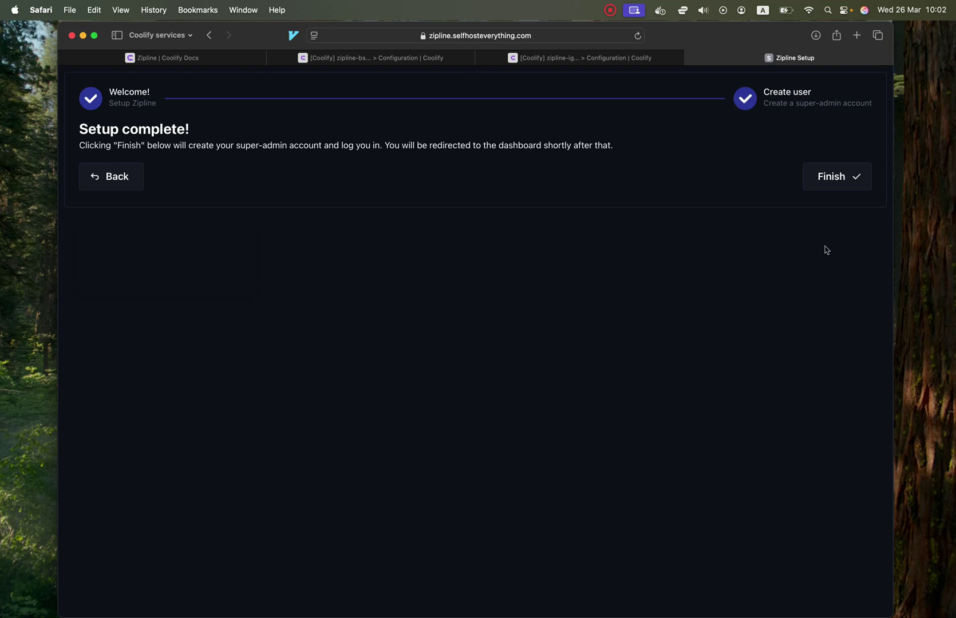
pyautogui.click(823, 184)
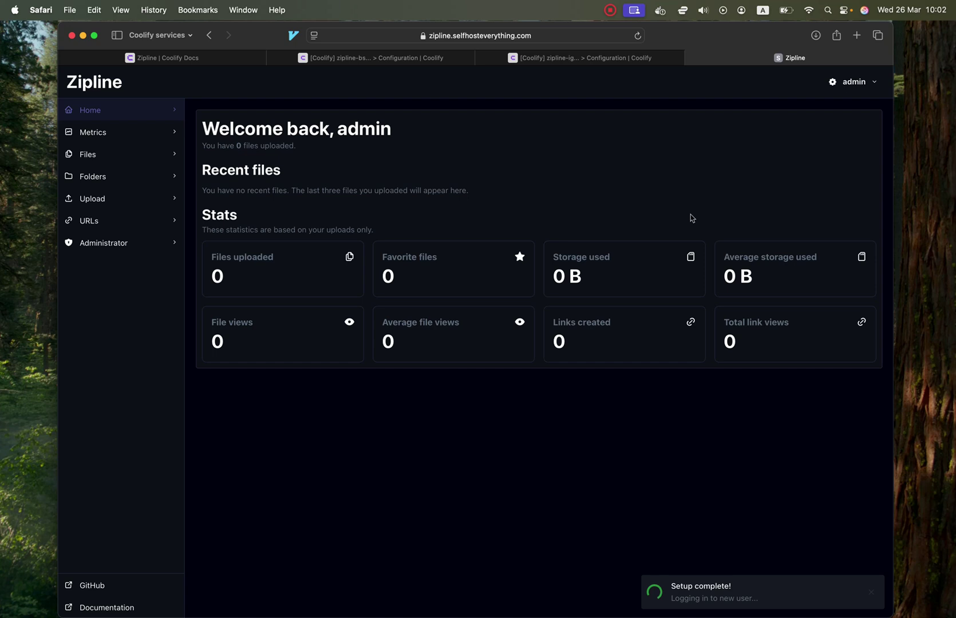
# Queue image-removebg-preview-19.png on Zipline's file upload page, then return to Coolify Docs.
pyautogui.click(150, 161)
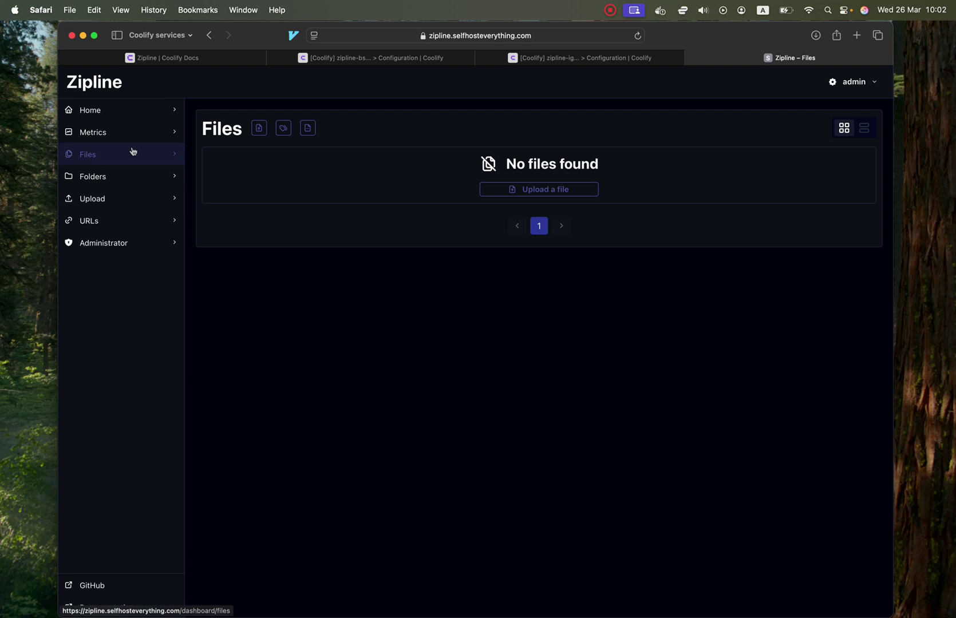
pyautogui.click(516, 192)
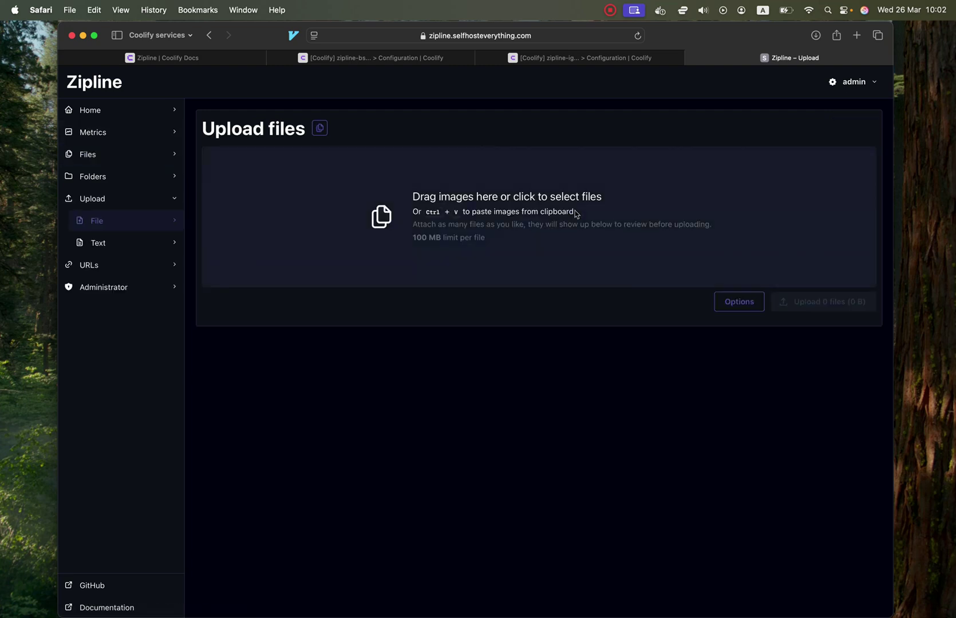
pyautogui.press('super+v')
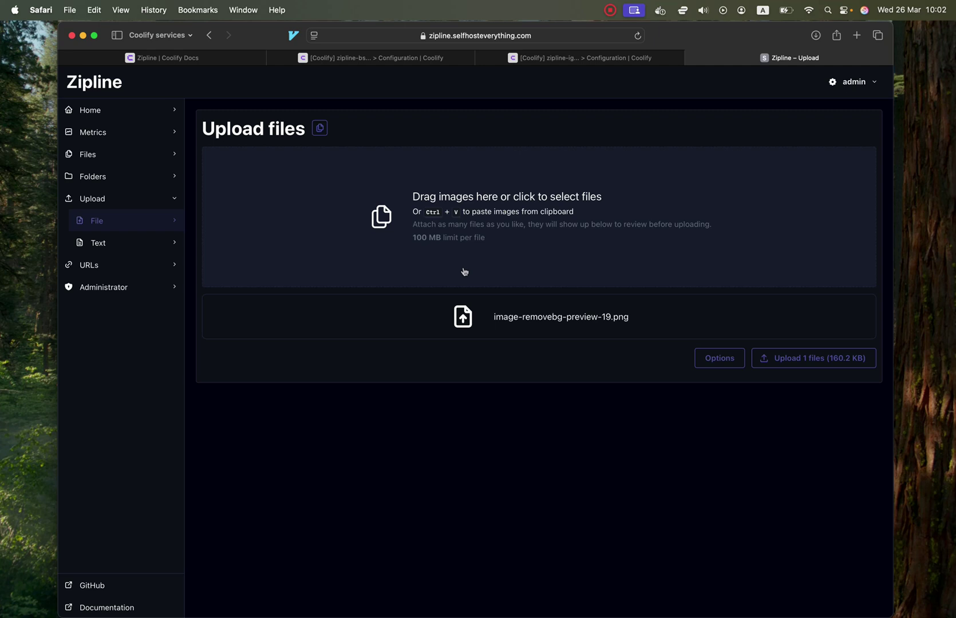
pyautogui.hotkey('ctrl', 'Tab')
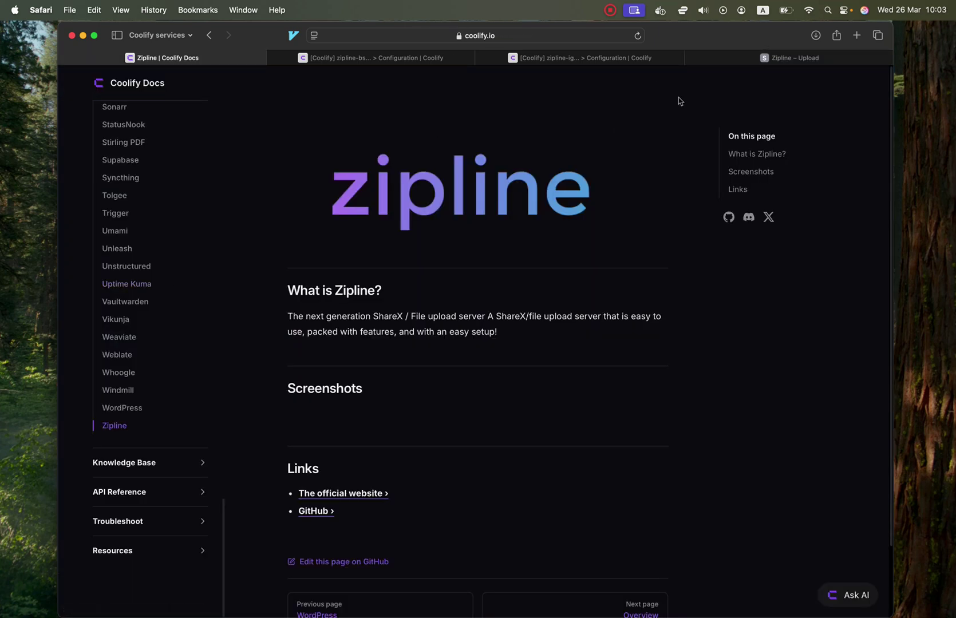